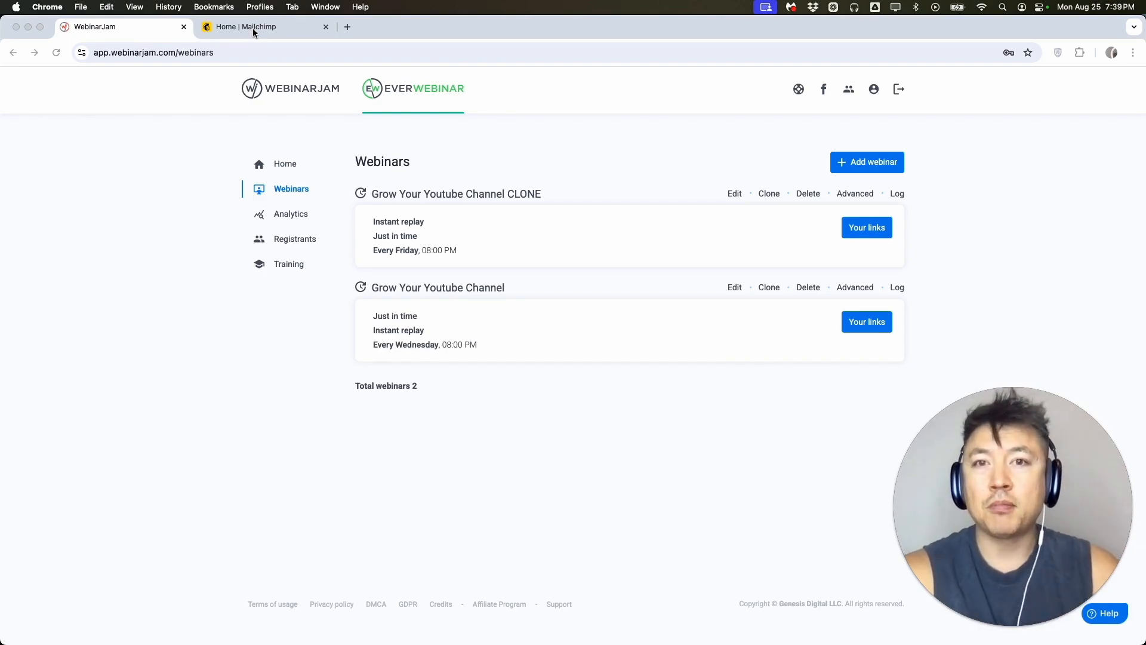
# Open the Mailchimp connection form among the autoresponder integrations in the account profile.
pyautogui.click(873, 90)
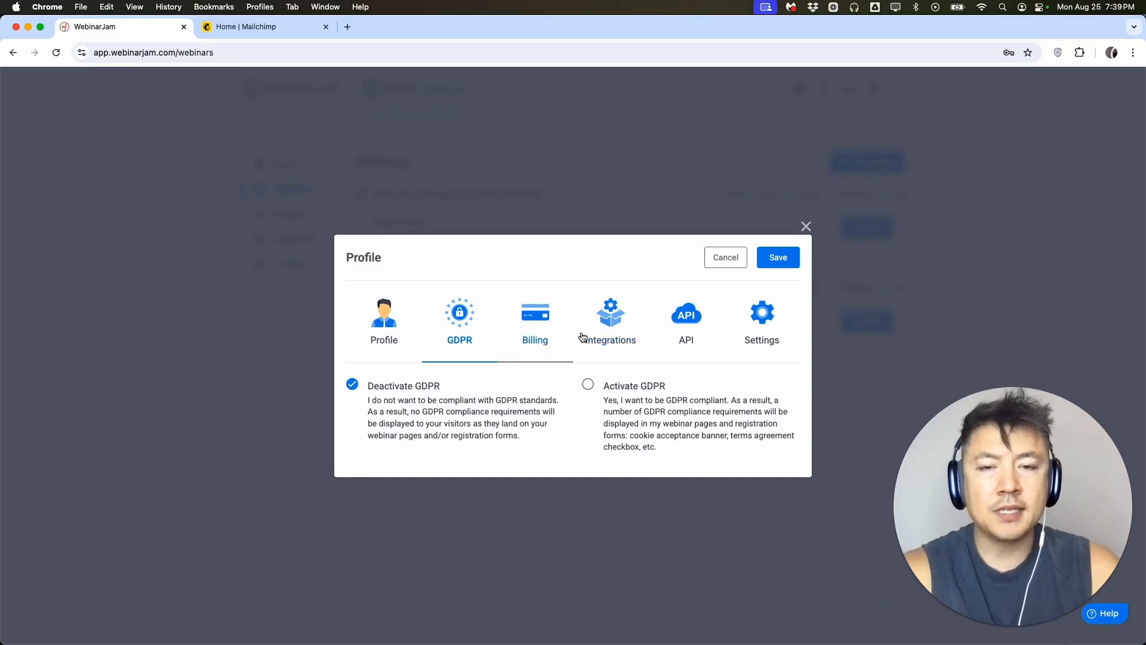
pyautogui.click(615, 325)
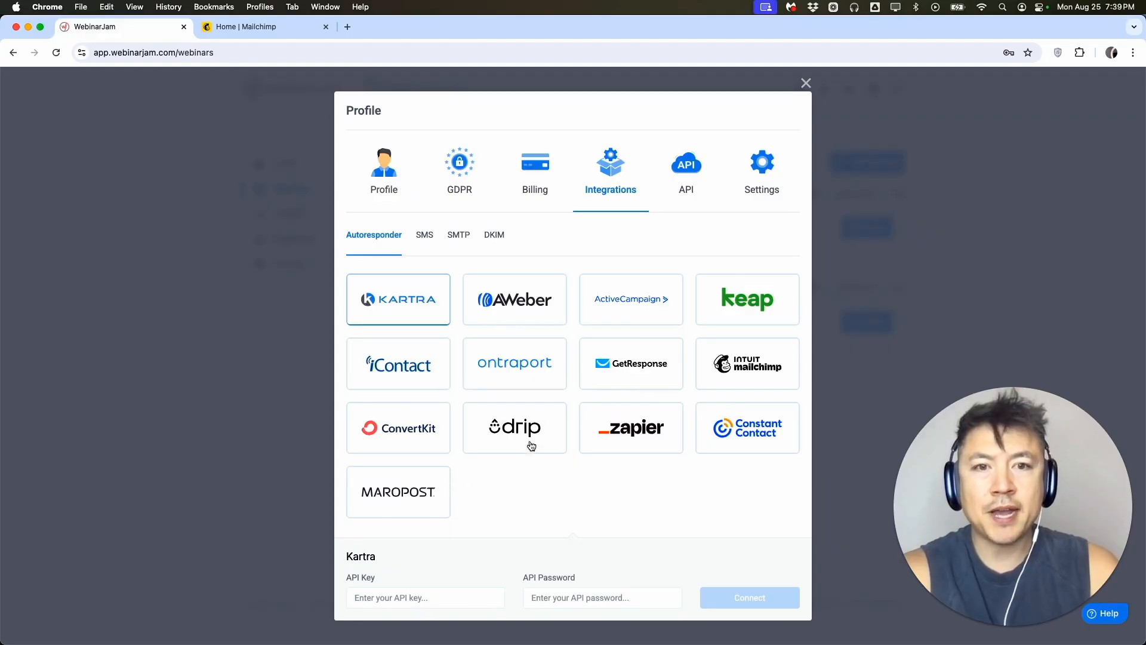
pyautogui.click(736, 365)
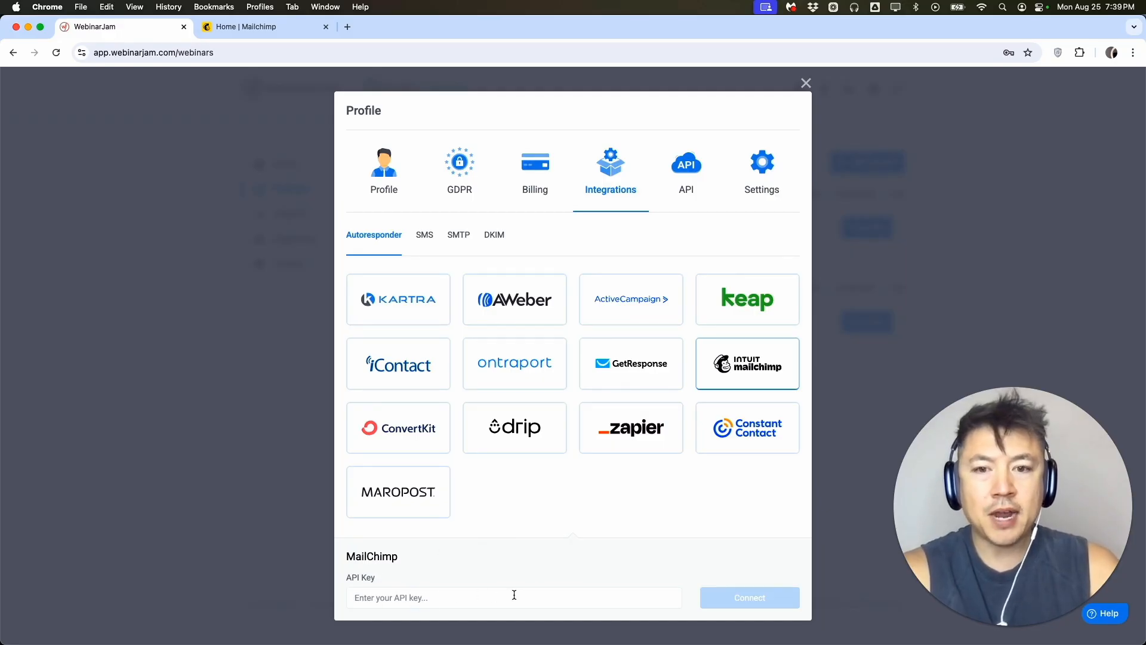
# Check which connection credentials iContact and GetResponse ask for, and return to the Mailchimp form.
pyautogui.moveTo(427, 379)
pyautogui.click(399, 364)
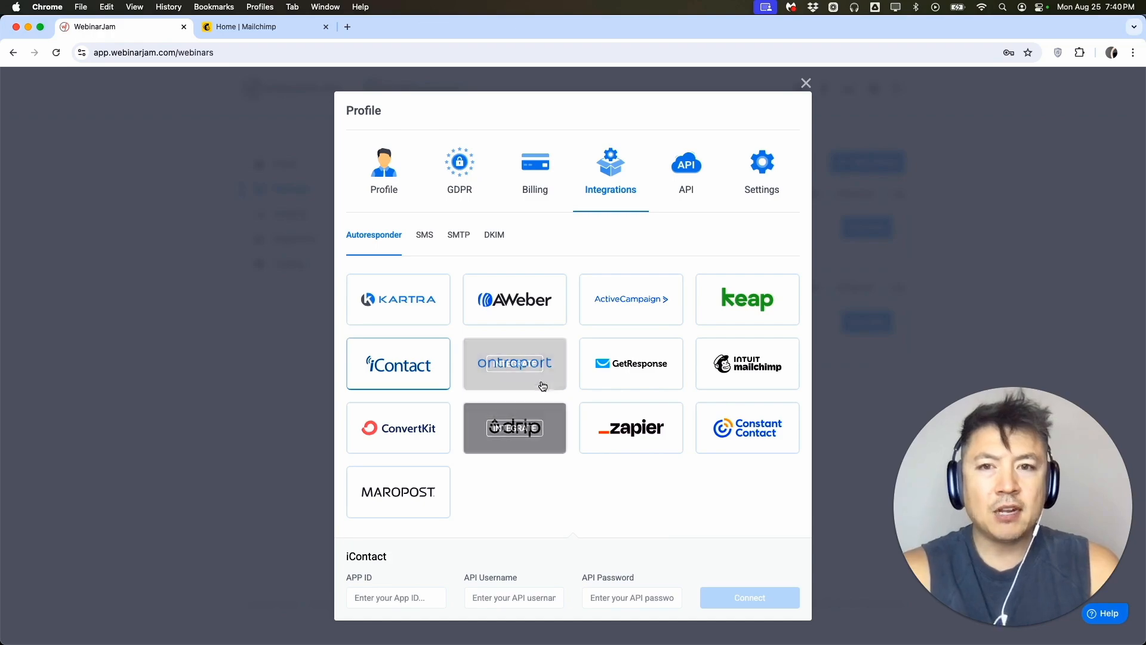
pyautogui.click(630, 364)
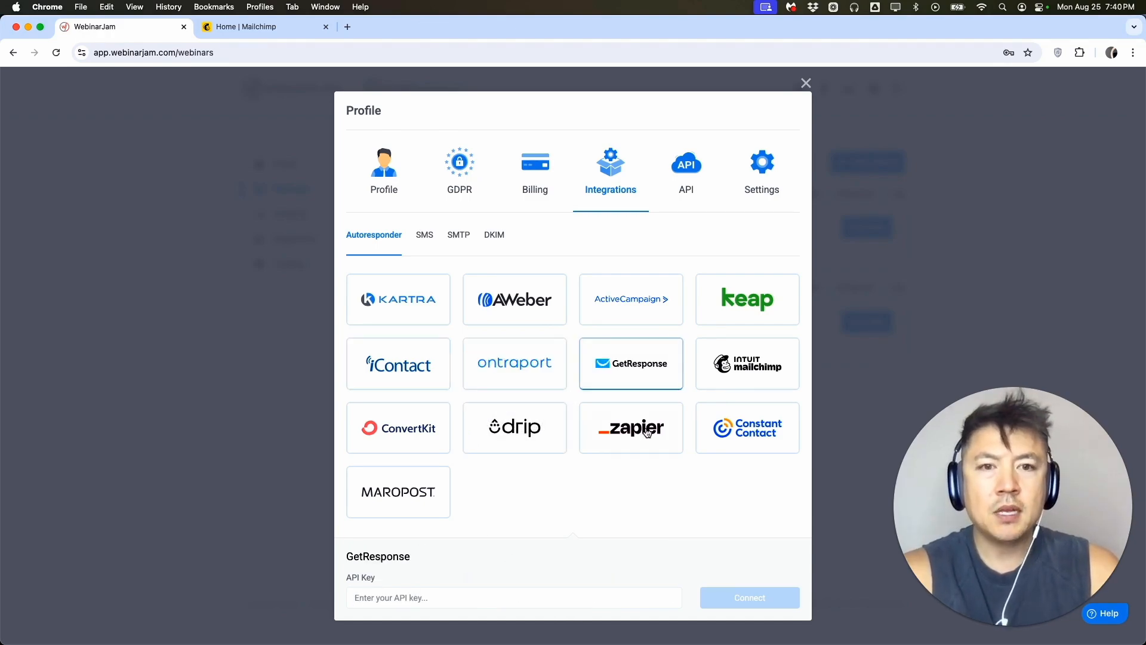
pyautogui.click(740, 370)
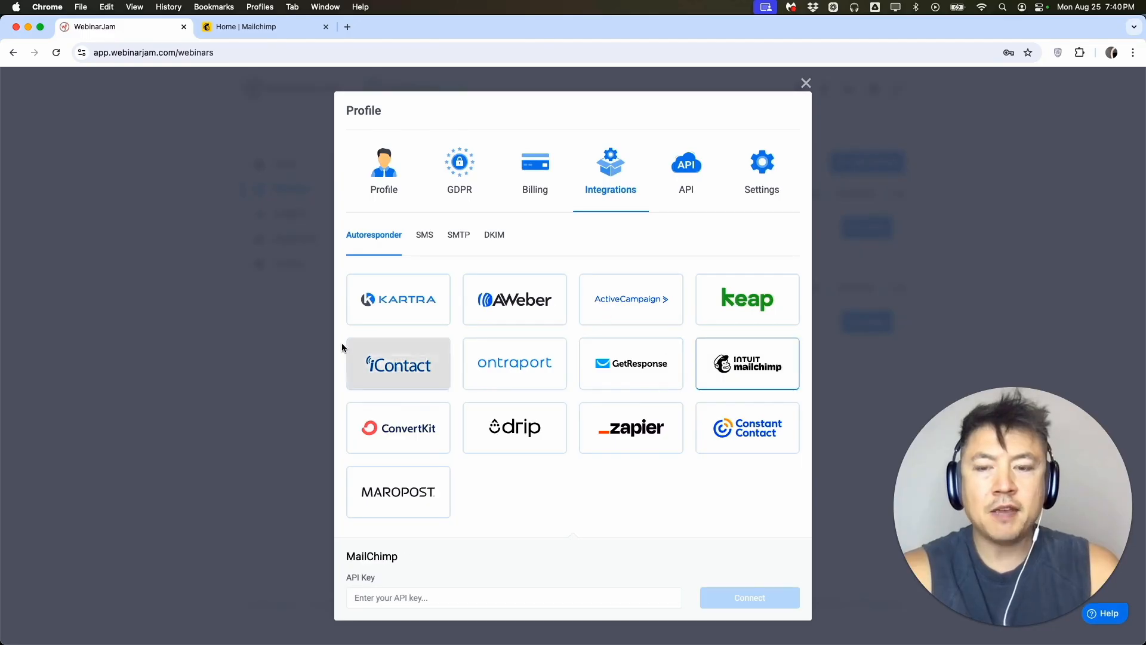
# Switch to Mailchimp and open the API keys page from the account's profile settings.
pyautogui.click(257, 31)
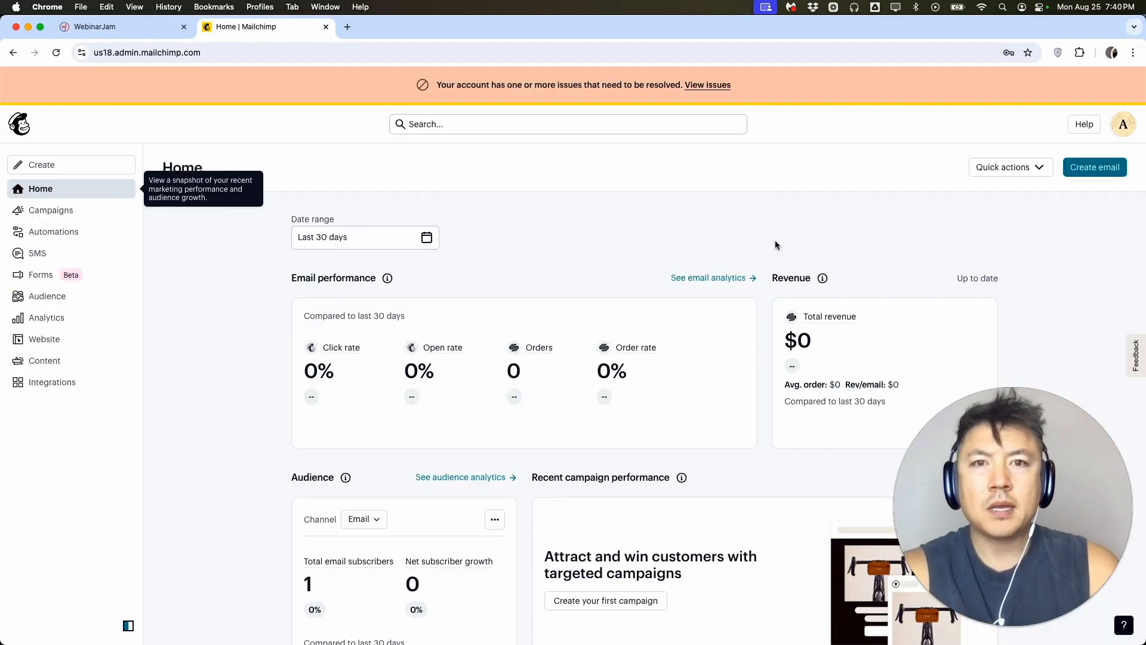
pyautogui.click(1123, 127)
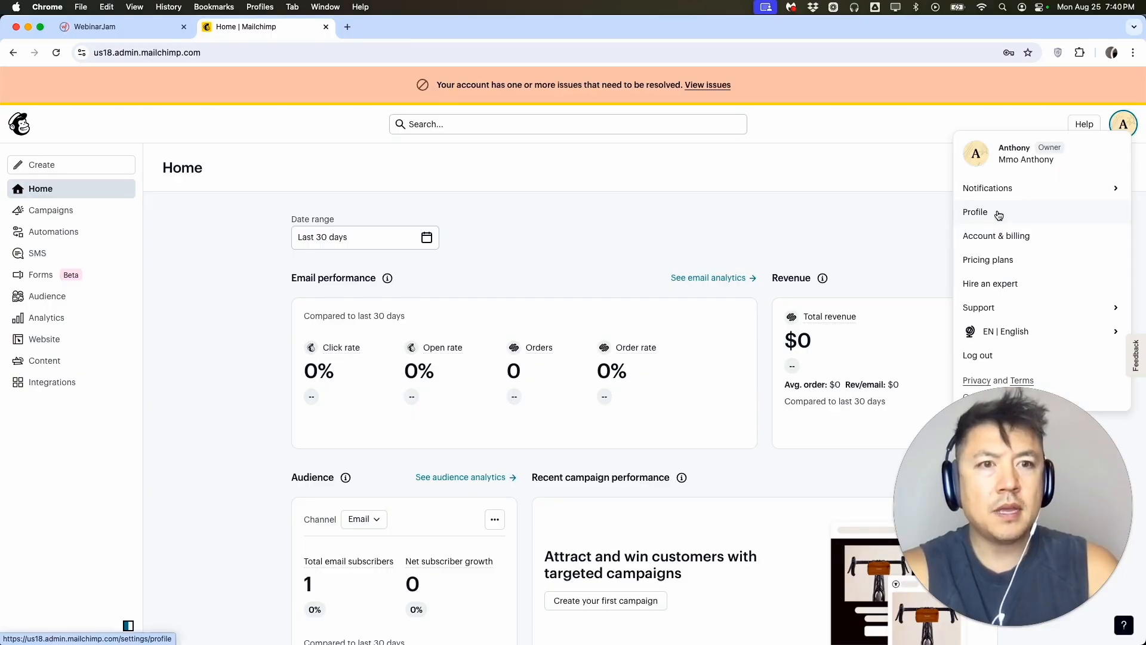
pyautogui.click(993, 216)
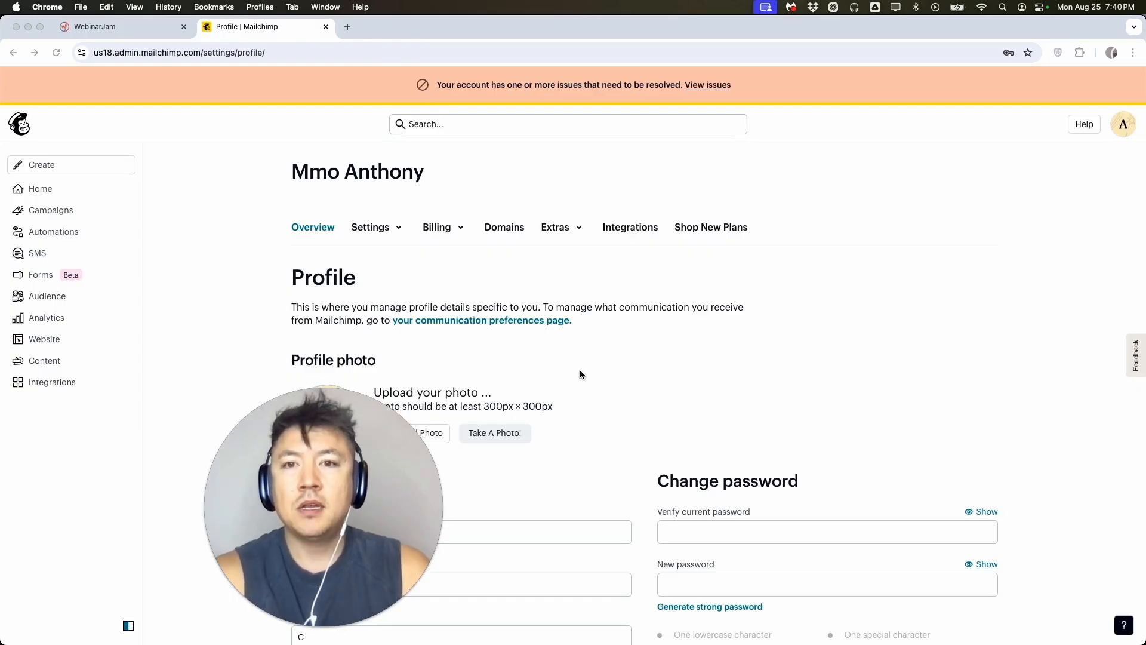
pyautogui.click(560, 232)
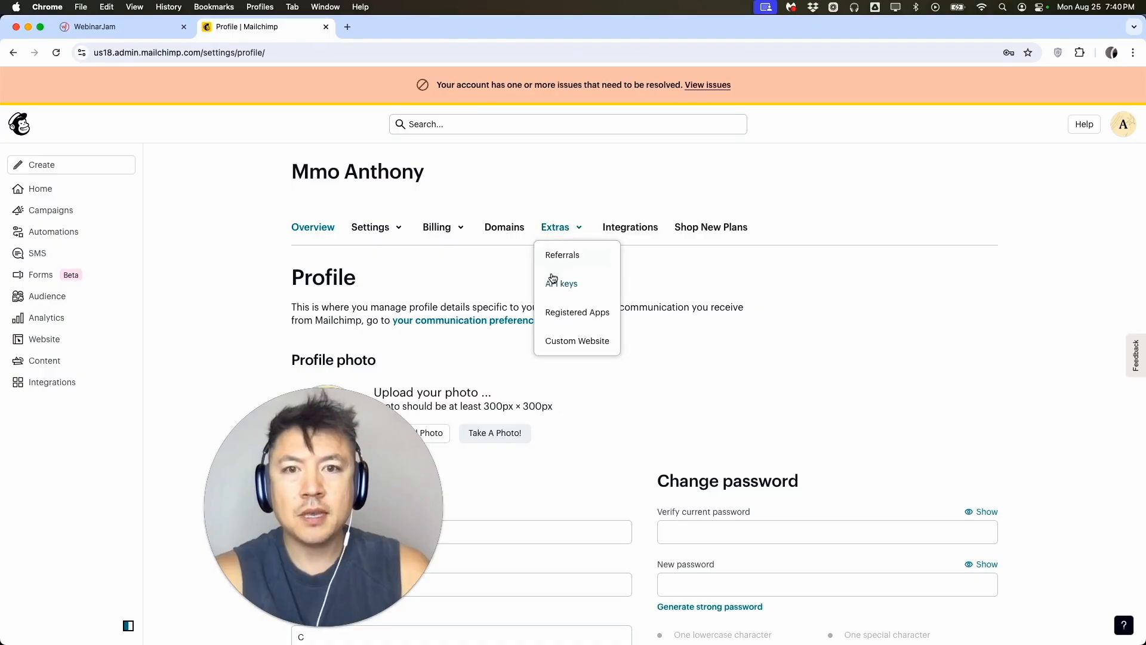
pyautogui.click(561, 283)
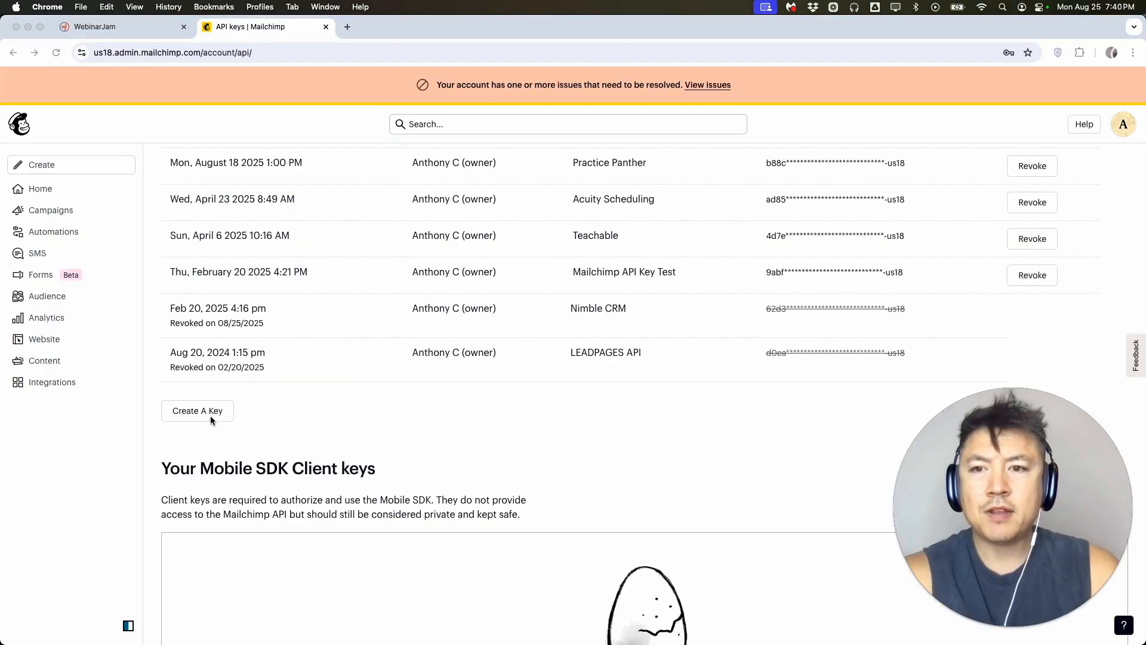
# Generate a new API key named "EVER WEBINAR NOW" and copy it to the clipboard.
pyautogui.click(206, 413)
pyautogui.write('EVER WEBINAR NOW')
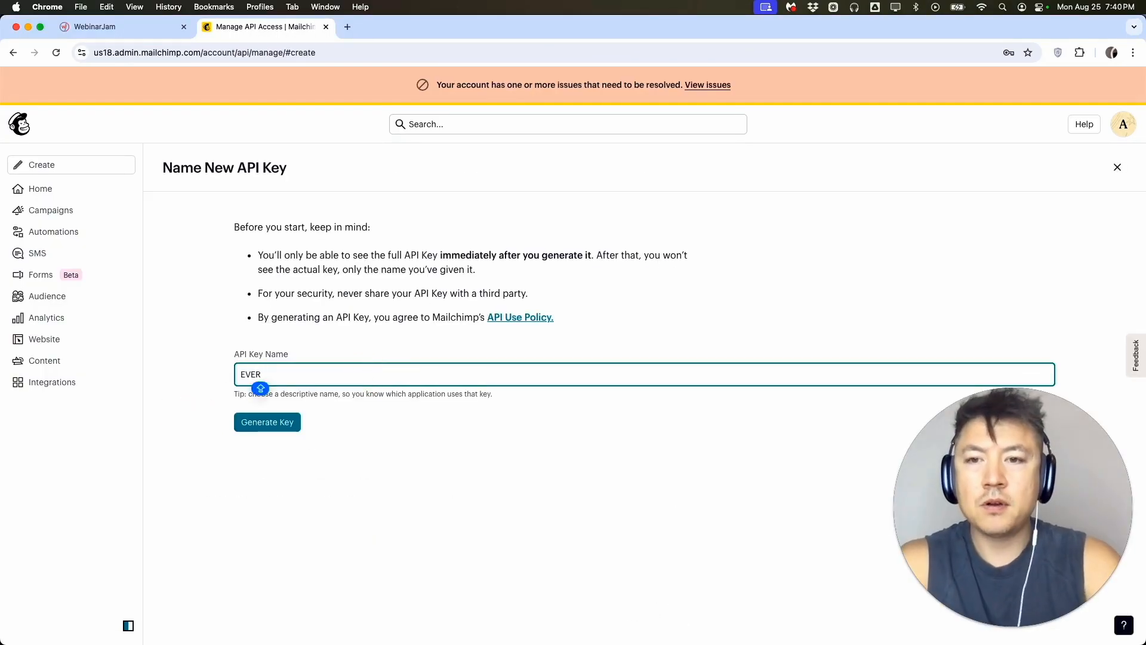
pyautogui.click(266, 422)
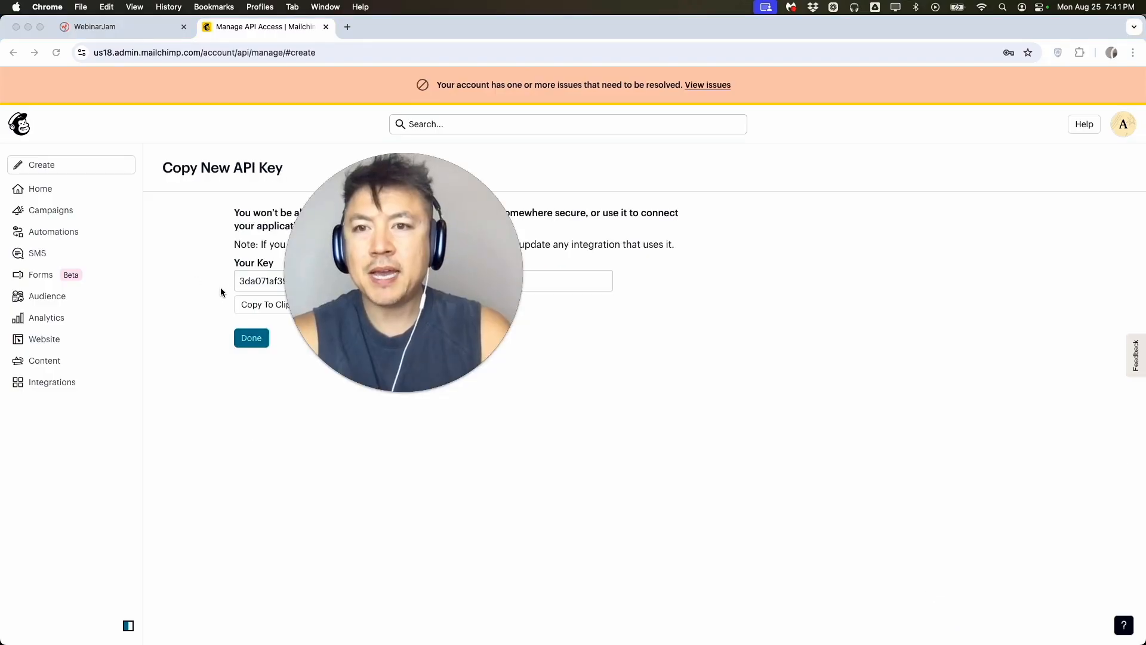
pyautogui.click(247, 304)
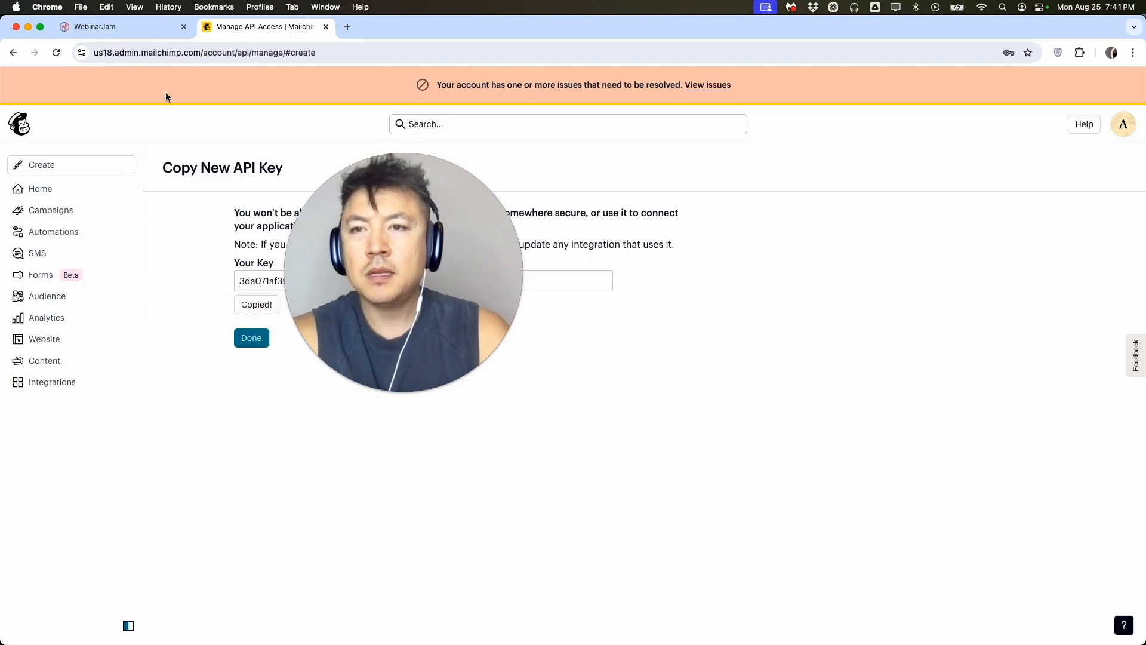
# Switch back to WebinarJam, paste the API key into the Mailchimp integration, connect it and close the profile.
pyautogui.click(157, 29)
pyautogui.click(310, 567)
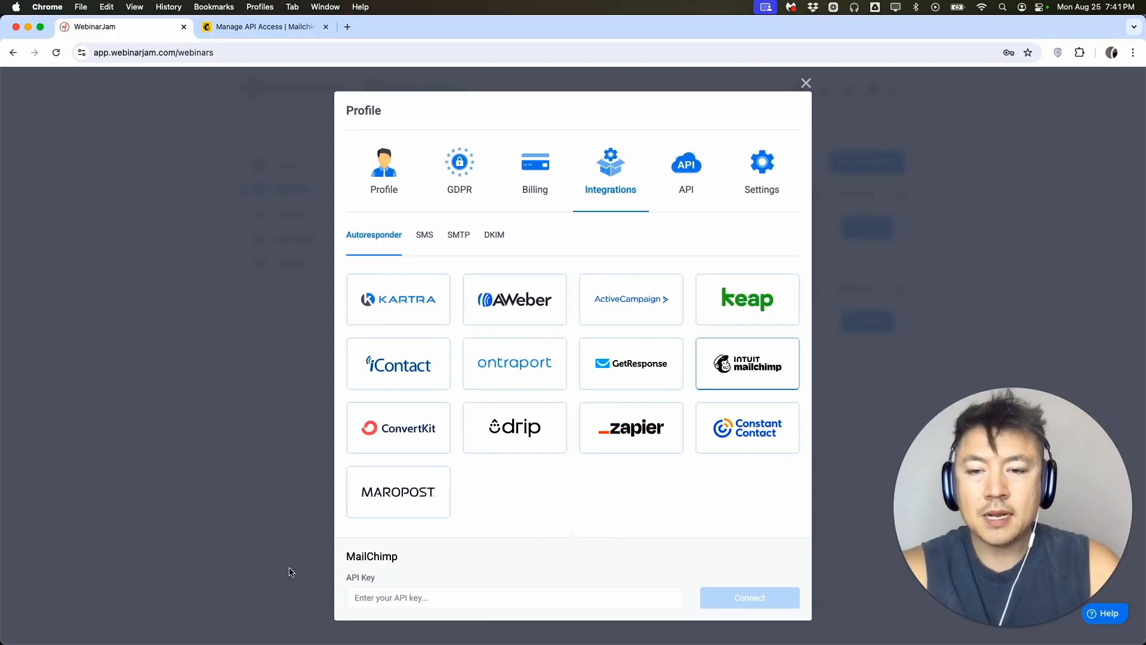
pyautogui.press('super+v')
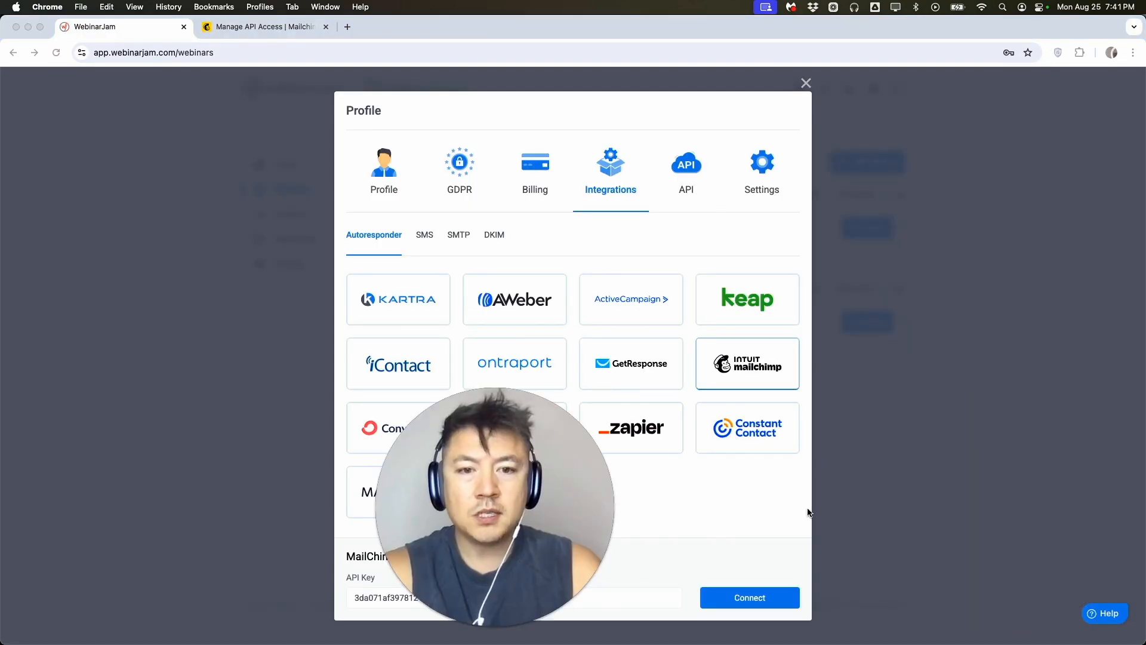
pyautogui.click(772, 599)
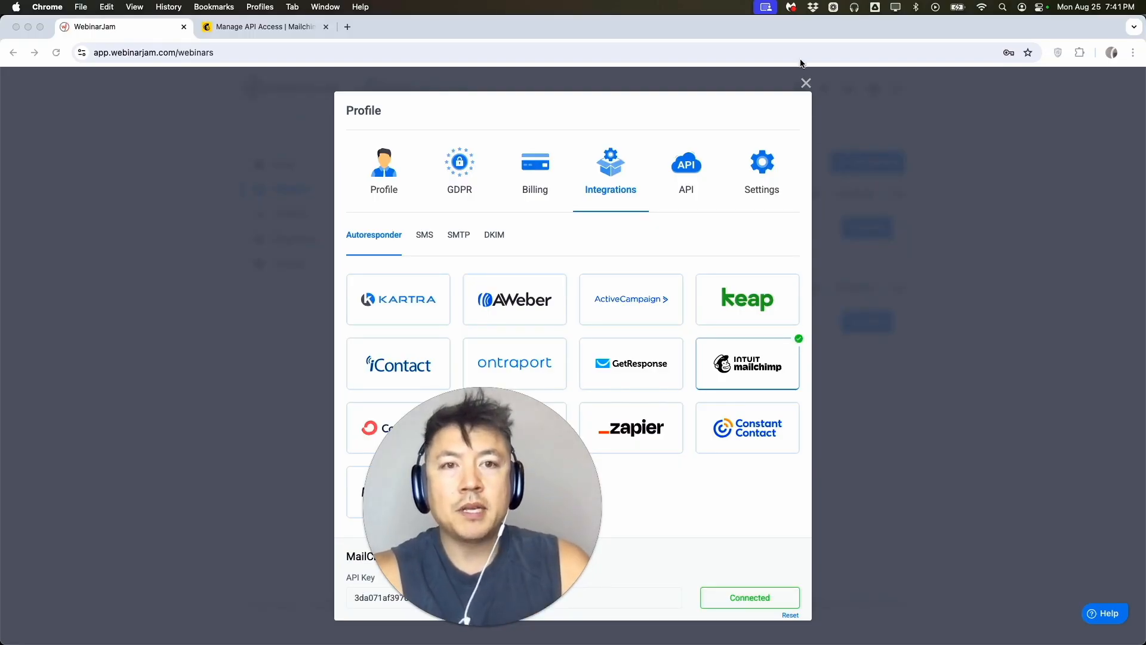
pyautogui.click(806, 83)
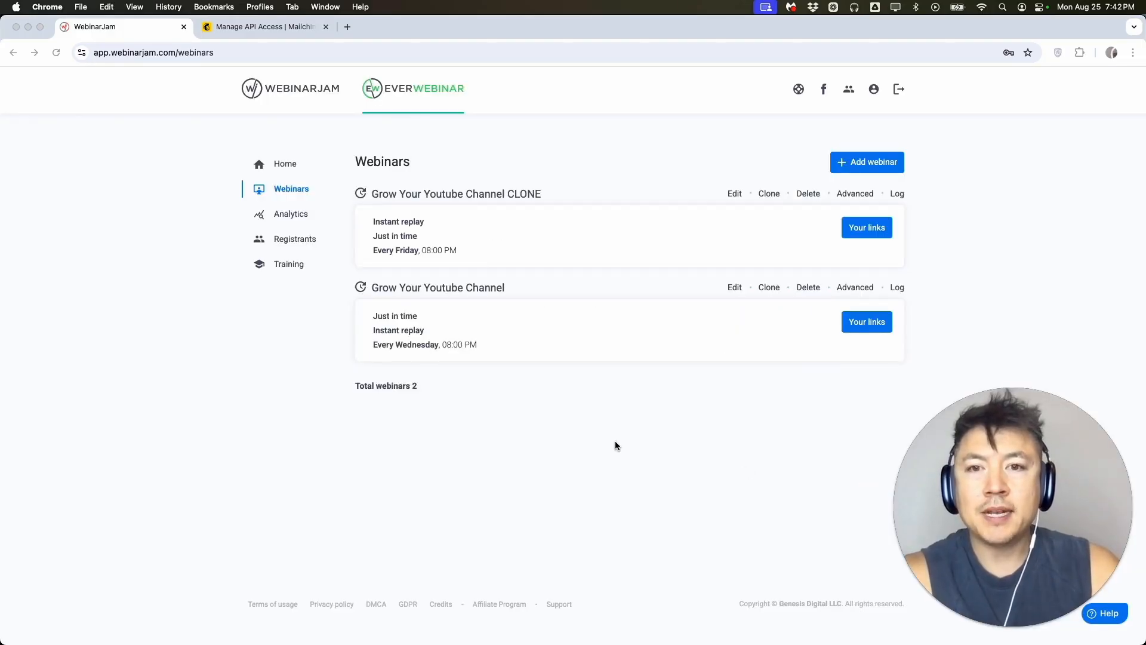
# Open the Mailchimp integration rules in the email autoresponder settings of the "Grow Your Youtube Channel CLONE" webinar.
pyautogui.click(275, 189)
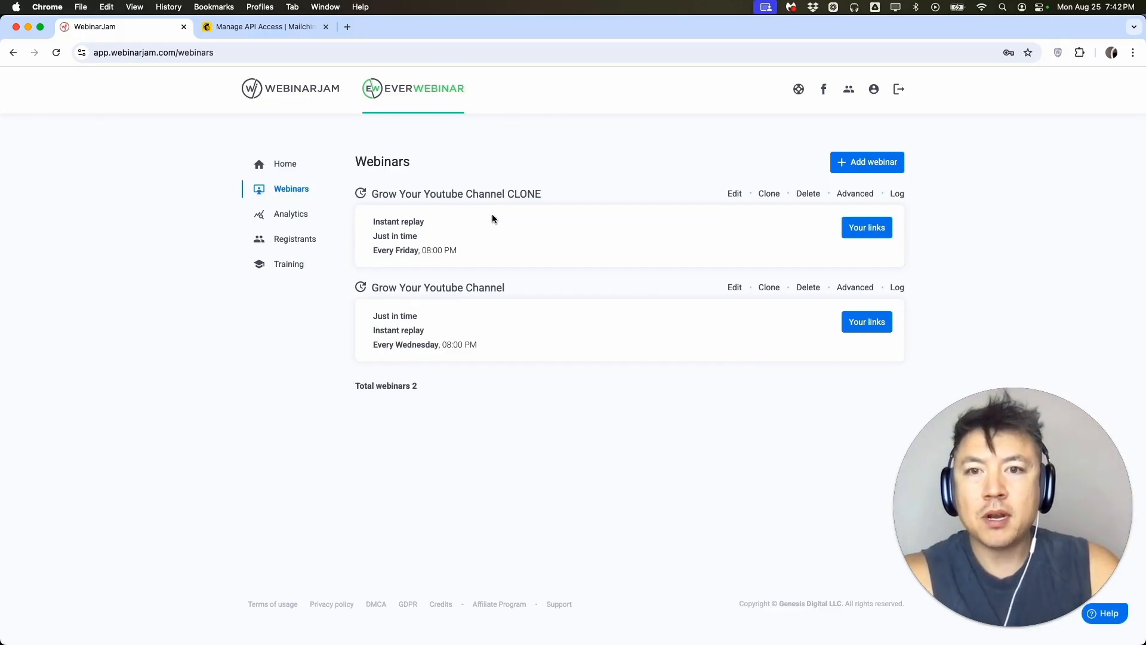
pyautogui.click(733, 194)
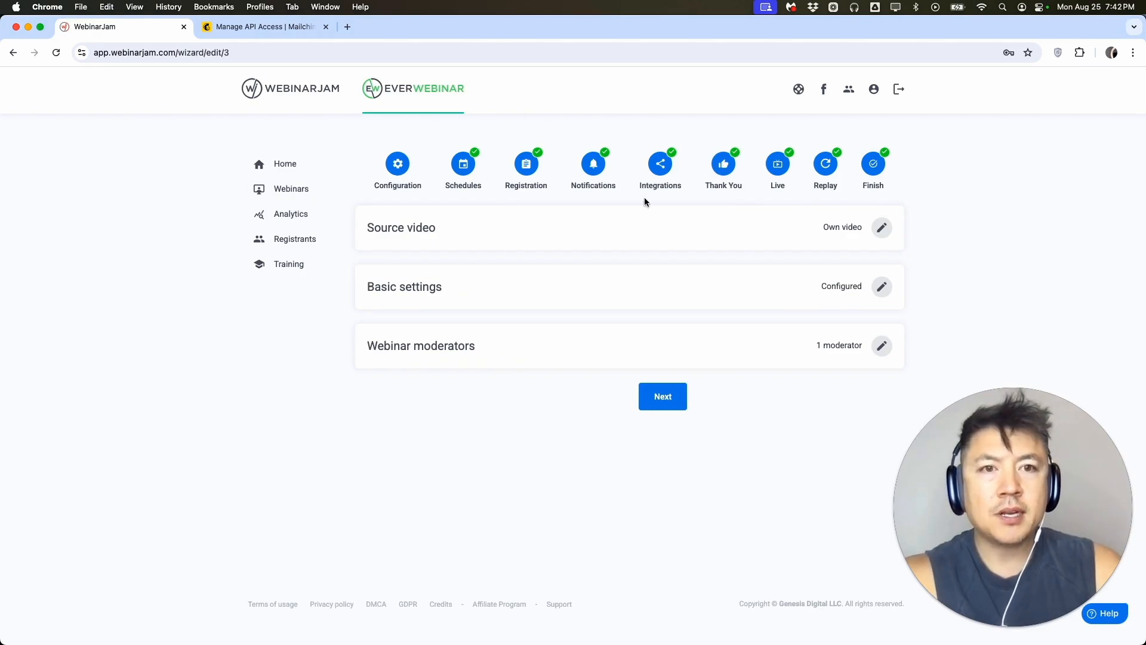
pyautogui.click(660, 165)
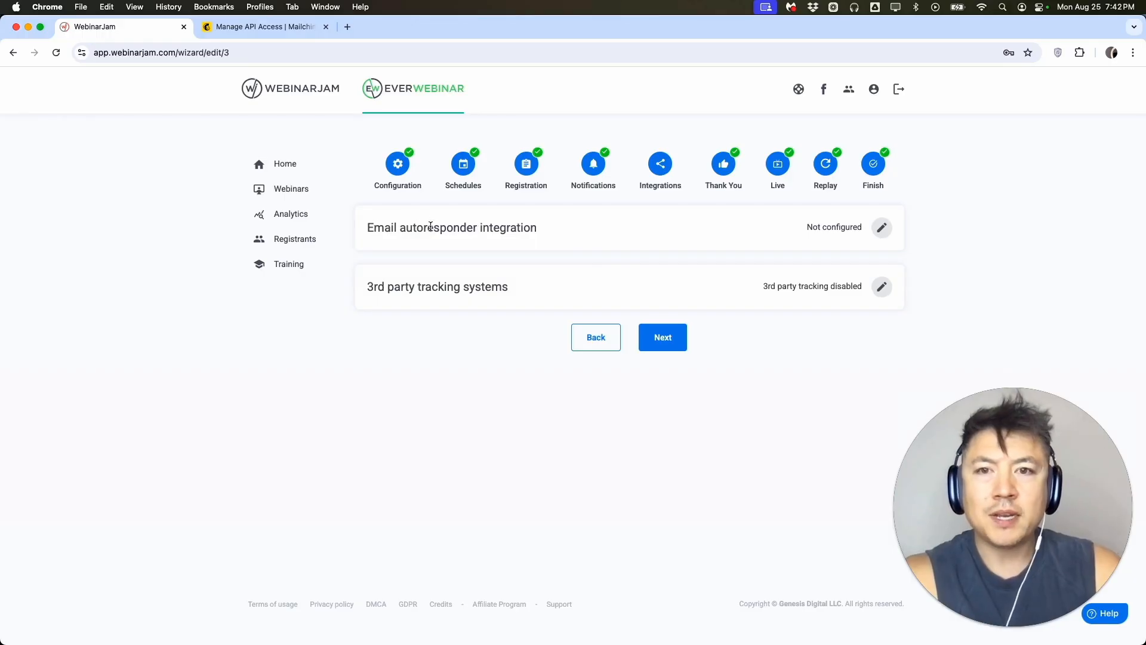
pyautogui.click(882, 227)
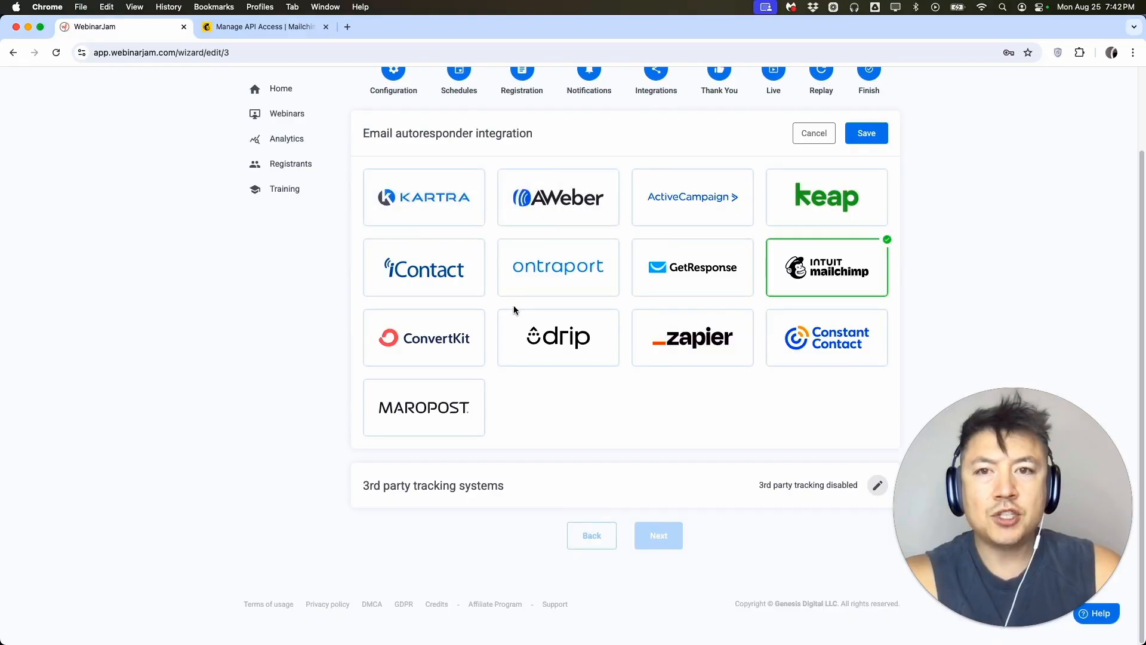
pyautogui.scroll(1, 513, 305)
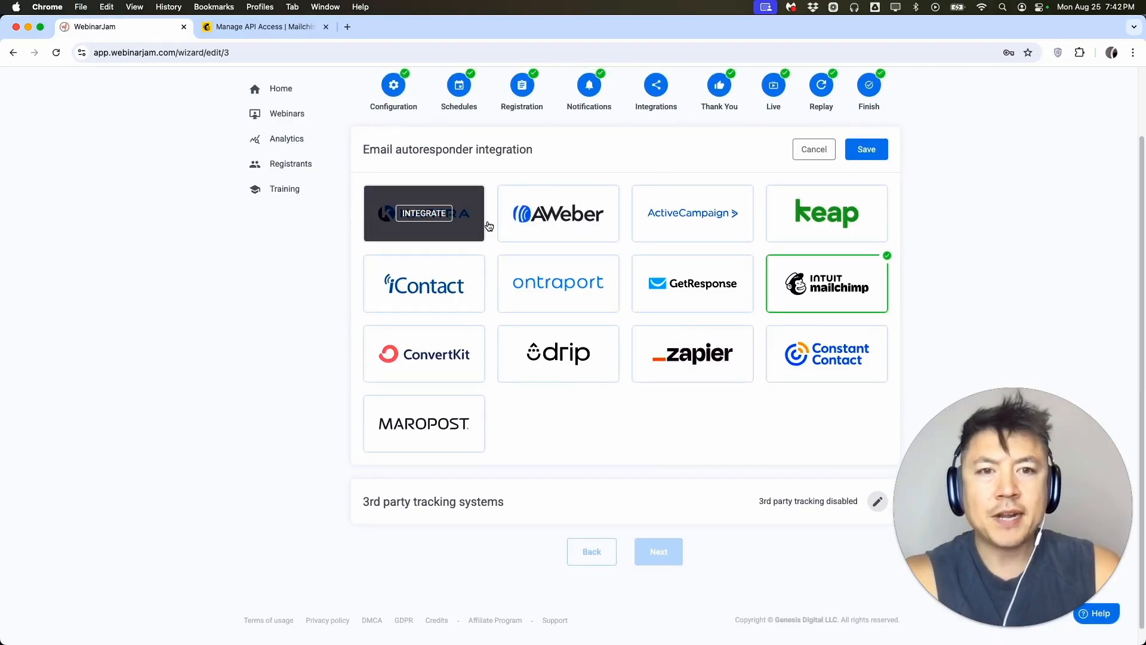
pyautogui.click(824, 286)
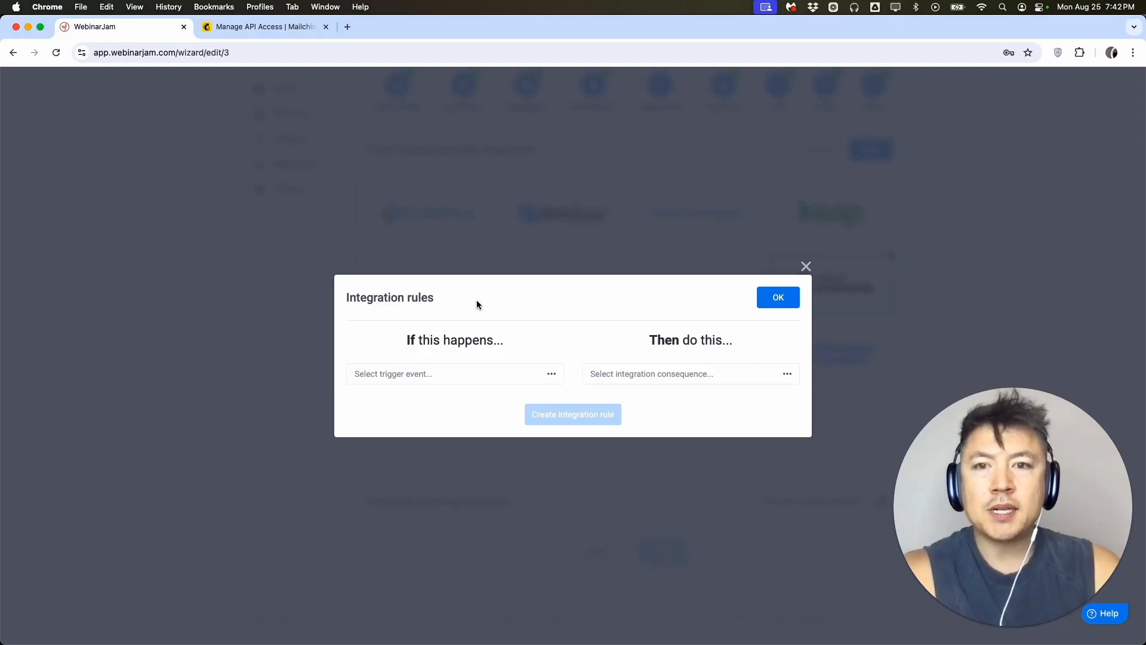
# Set the rule's trigger to "If they leave before..." with a time of 0 hr 5 min.
pyautogui.click(429, 379)
pyautogui.scroll(-2, 433, 422)
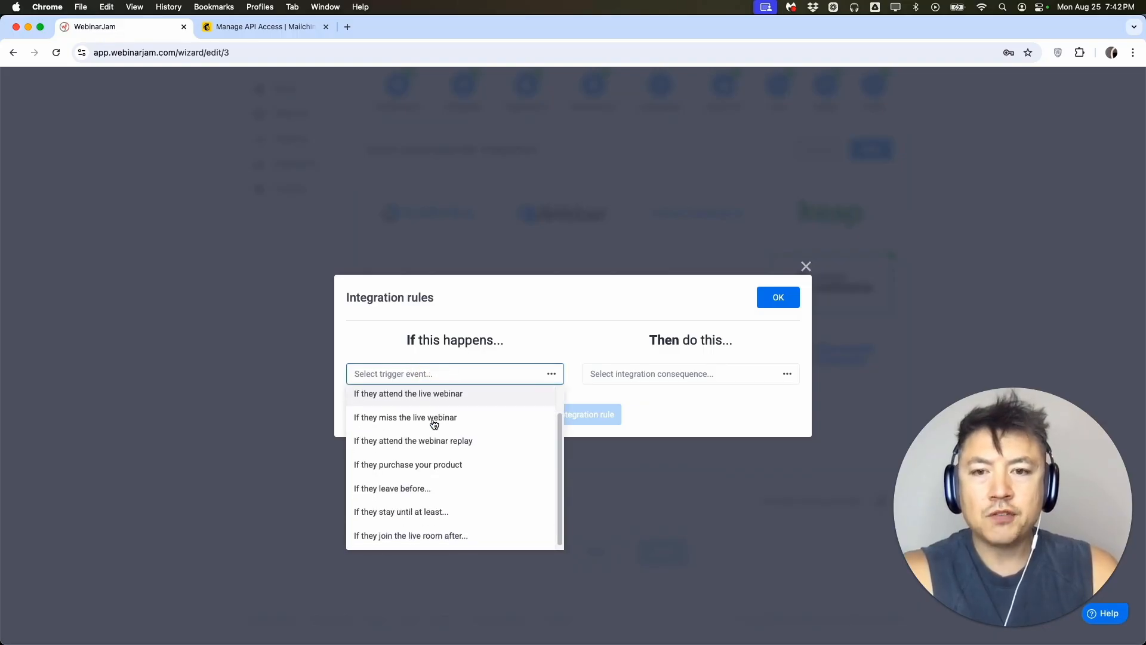
pyautogui.click(429, 493)
pyautogui.click(468, 392)
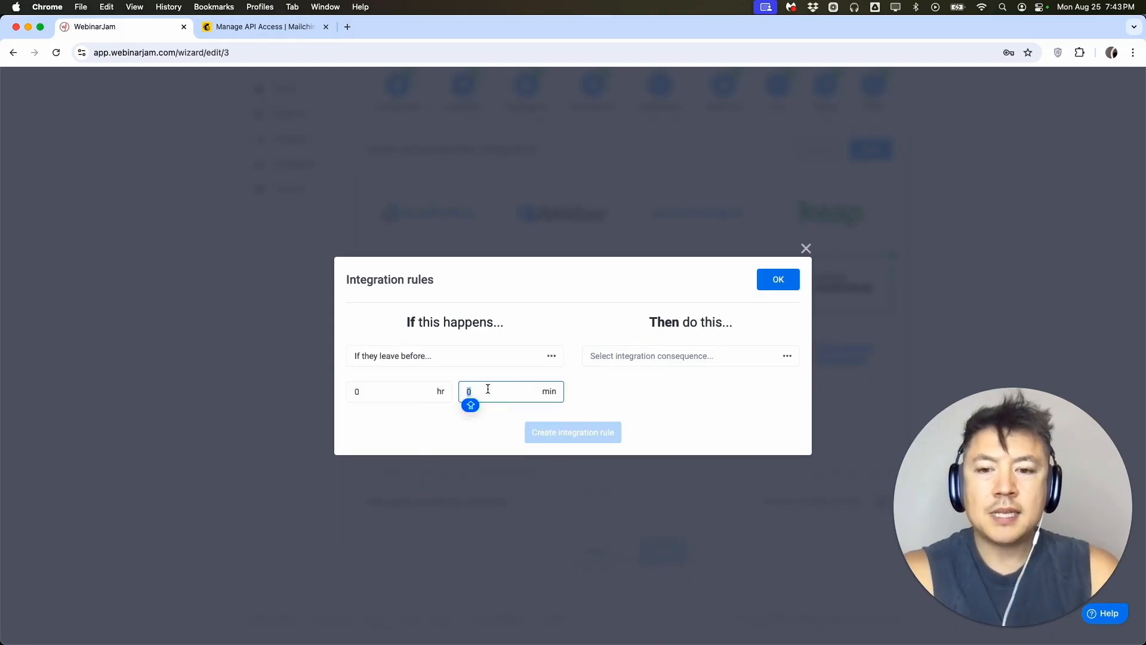
pyautogui.write('5')
pyautogui.click(457, 419)
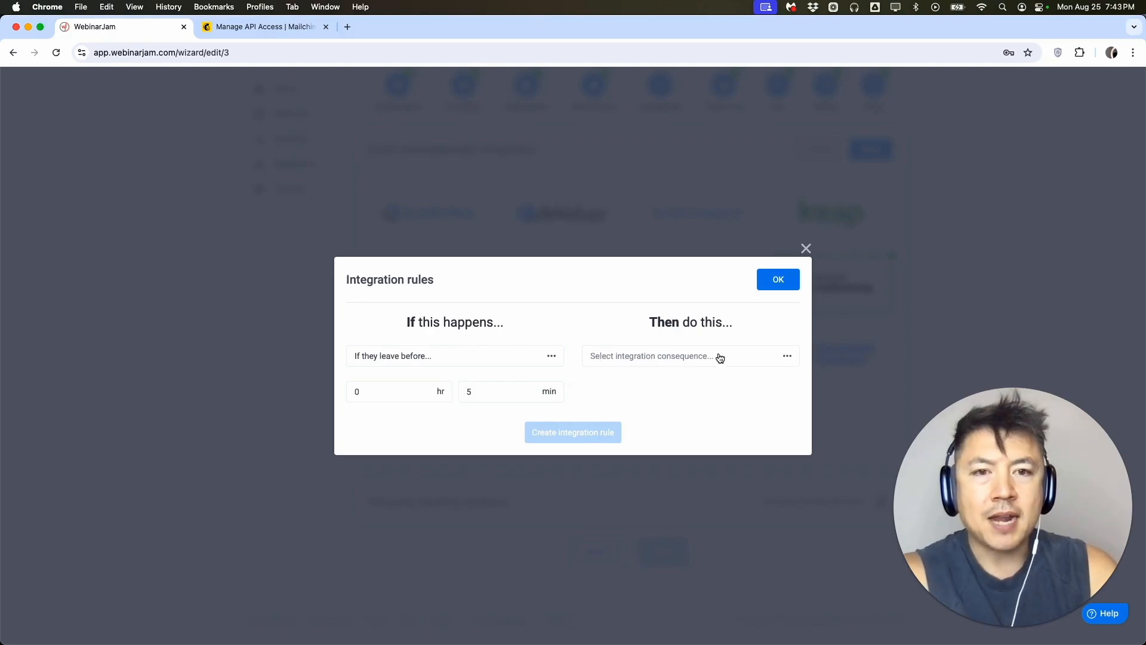
# Set the consequence to "Then add to list" with the account's Mailchimp list and create the rule.
pyautogui.click(677, 361)
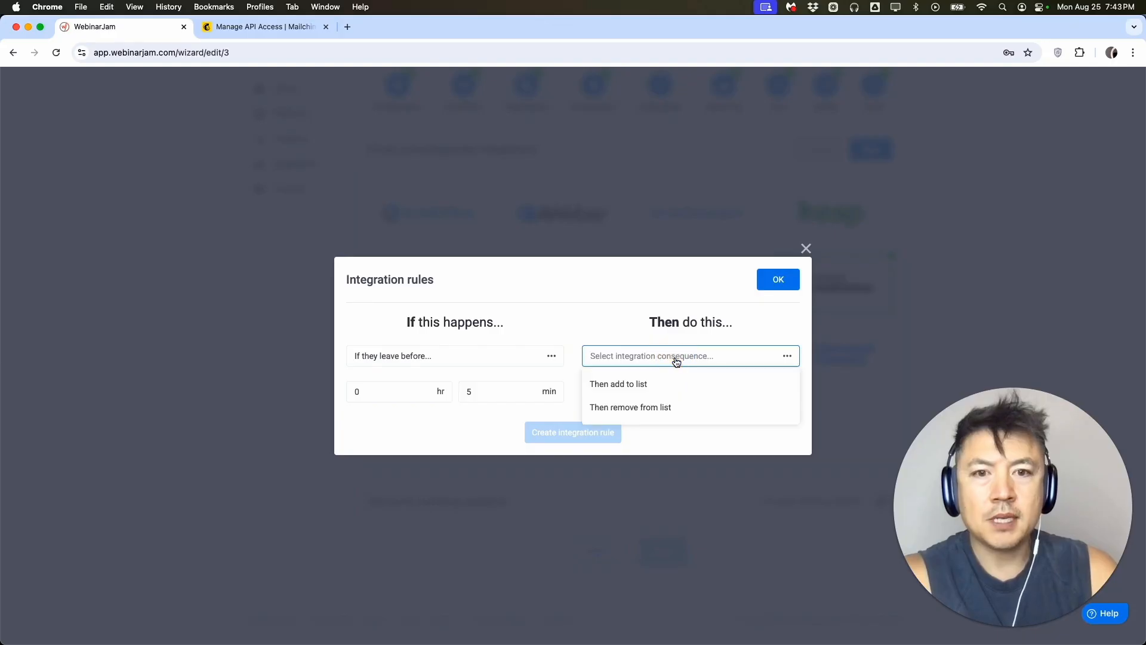
pyautogui.click(655, 385)
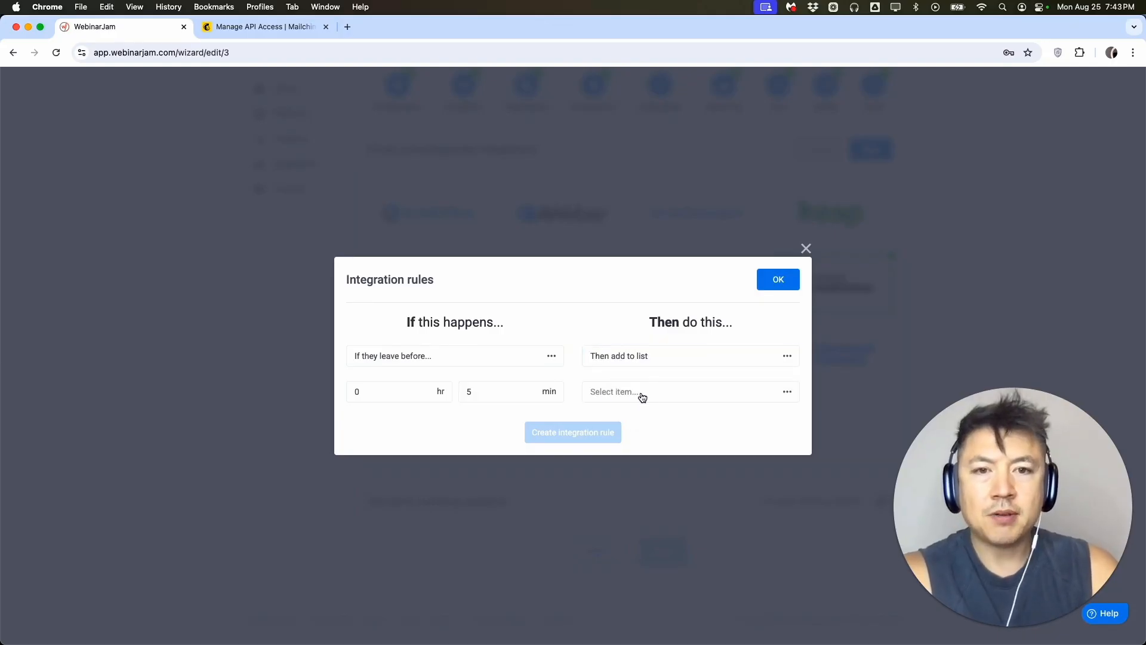
pyautogui.click(637, 394)
pyautogui.click(591, 419)
pyautogui.click(591, 431)
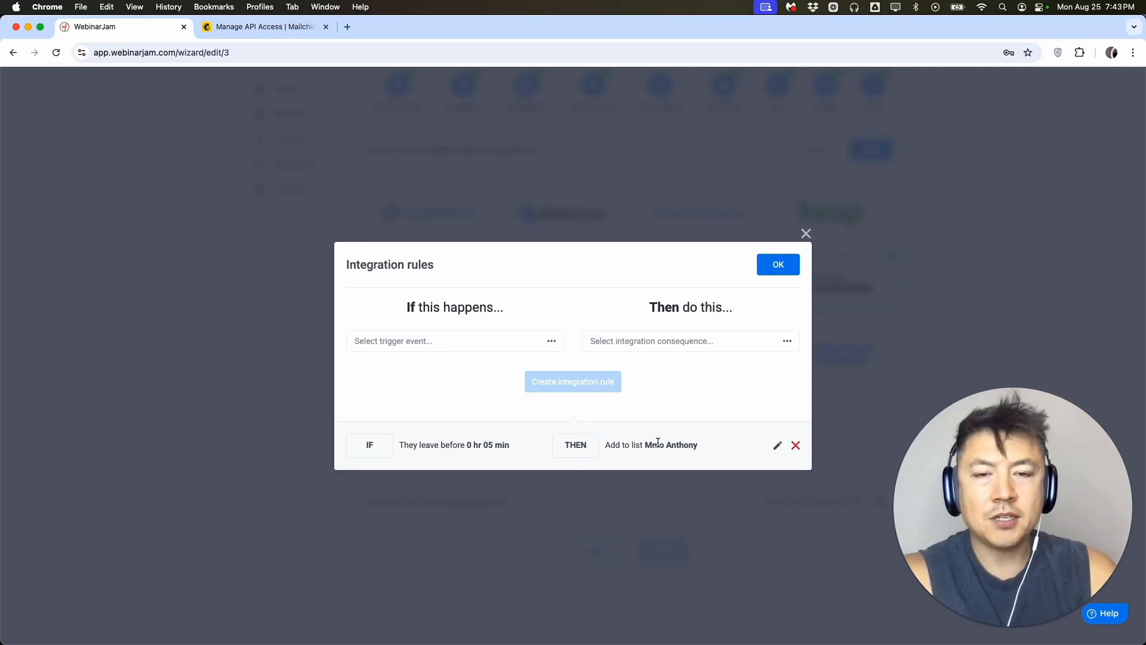
# Create a second rule that removes people from the Mailchimp list if they purchase the product, and confirm the integration rules.
pyautogui.click(453, 345)
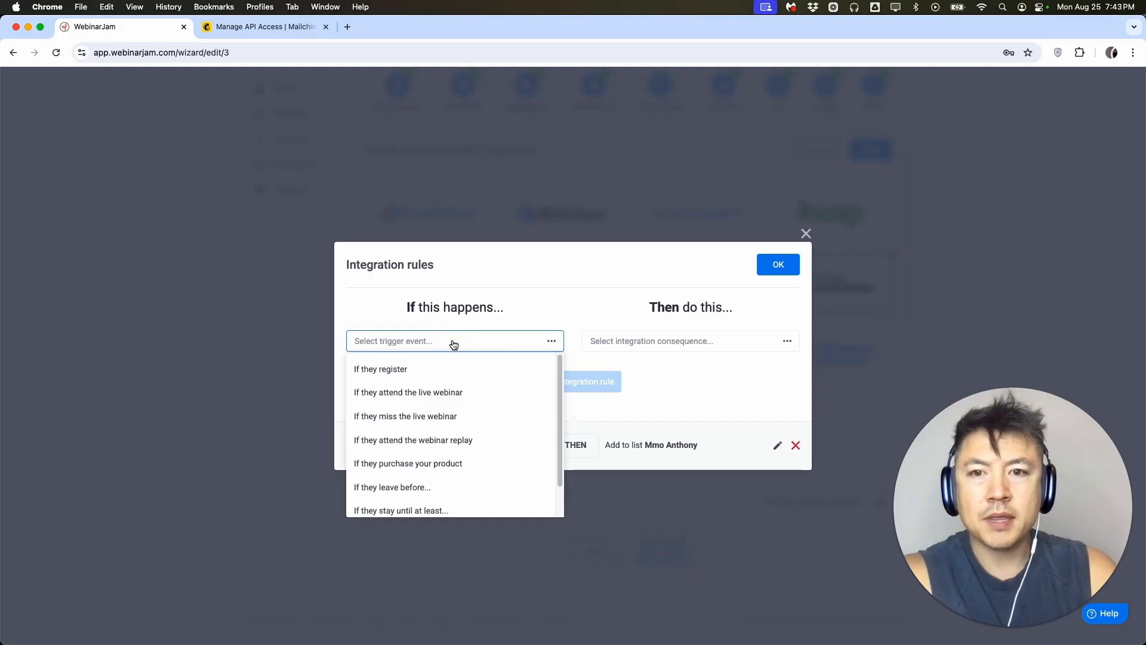
pyautogui.scroll(-2, 455, 404)
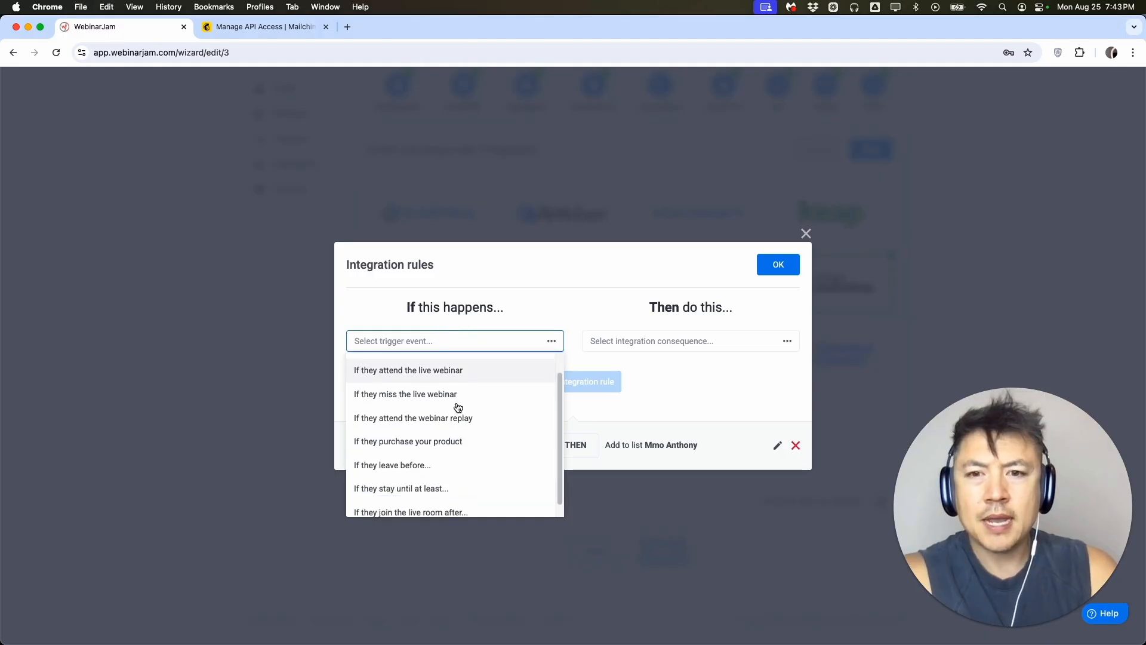
pyautogui.click(420, 437)
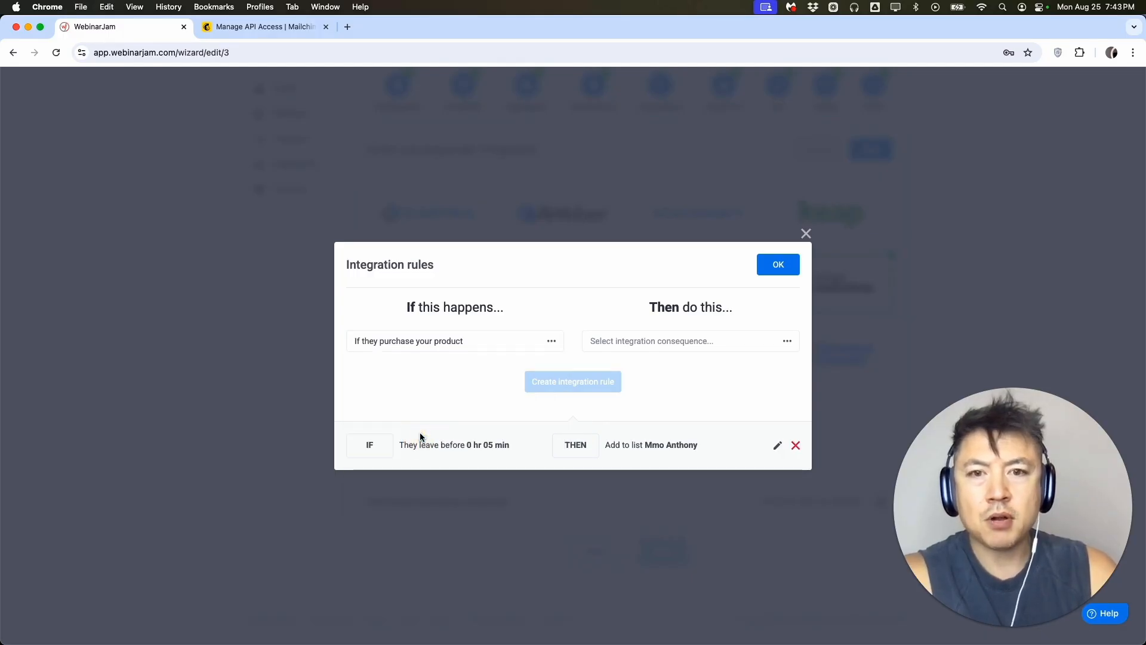
pyautogui.click(649, 341)
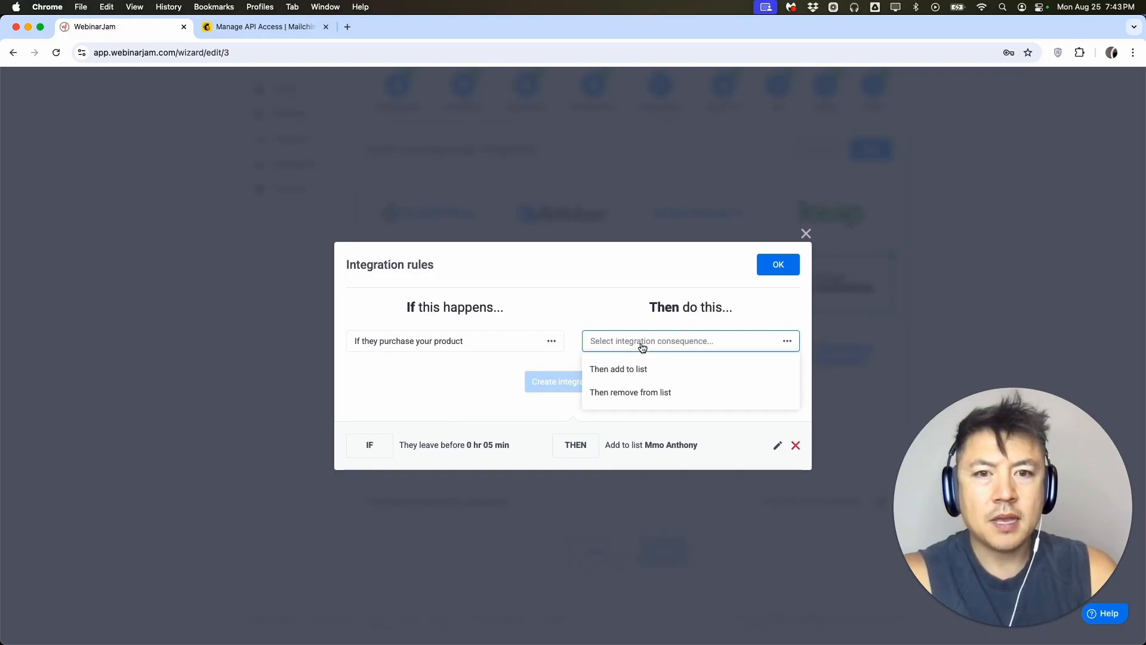
pyautogui.click(655, 394)
pyautogui.click(640, 358)
pyautogui.click(634, 385)
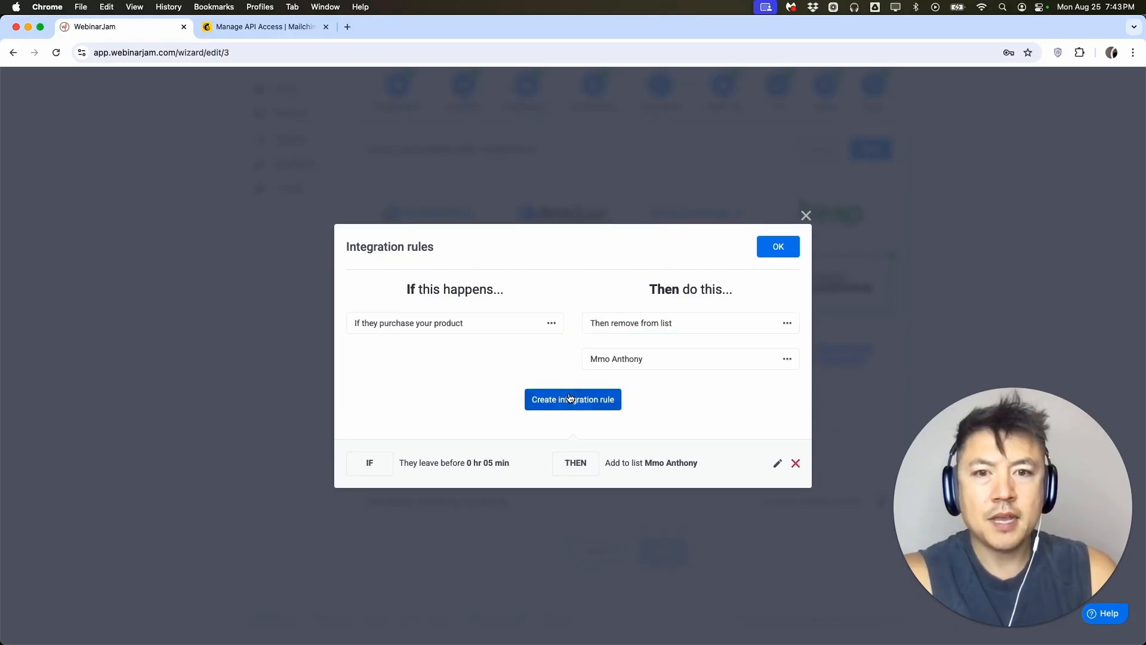
pyautogui.click(570, 398)
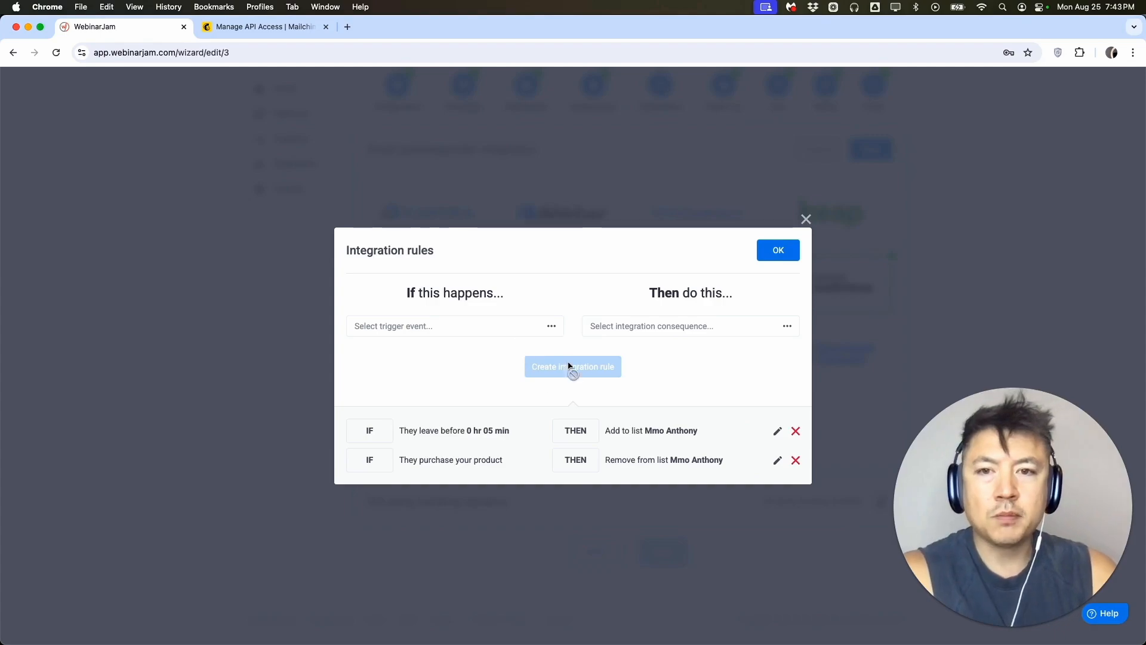
pyautogui.click(772, 255)
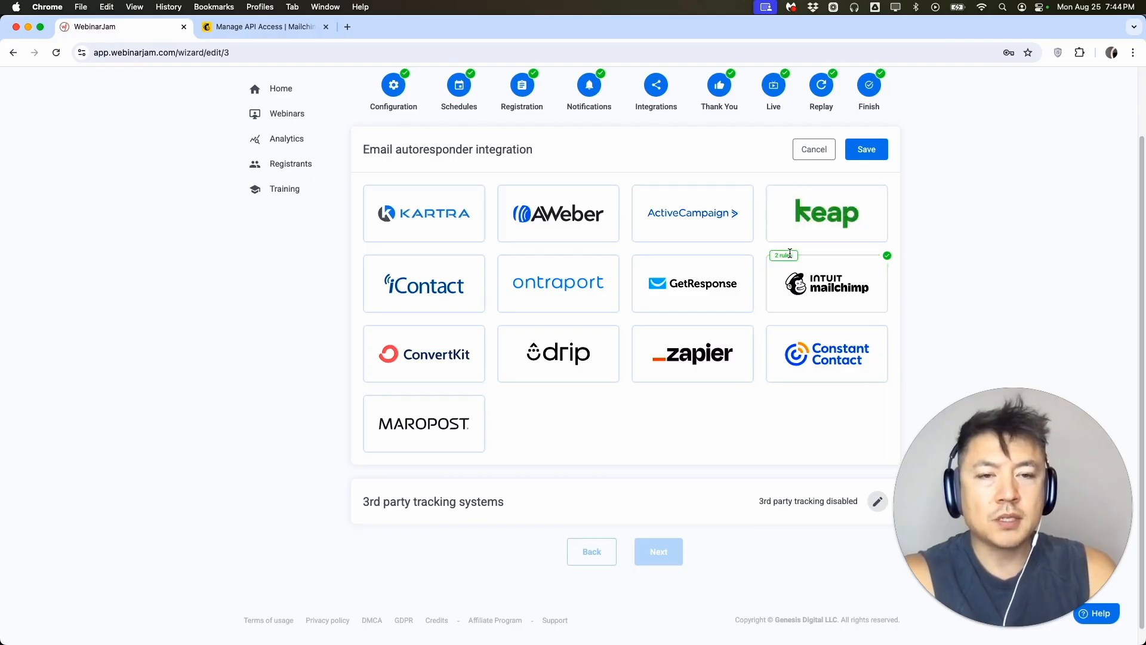
pyautogui.scroll(1, 901, 306)
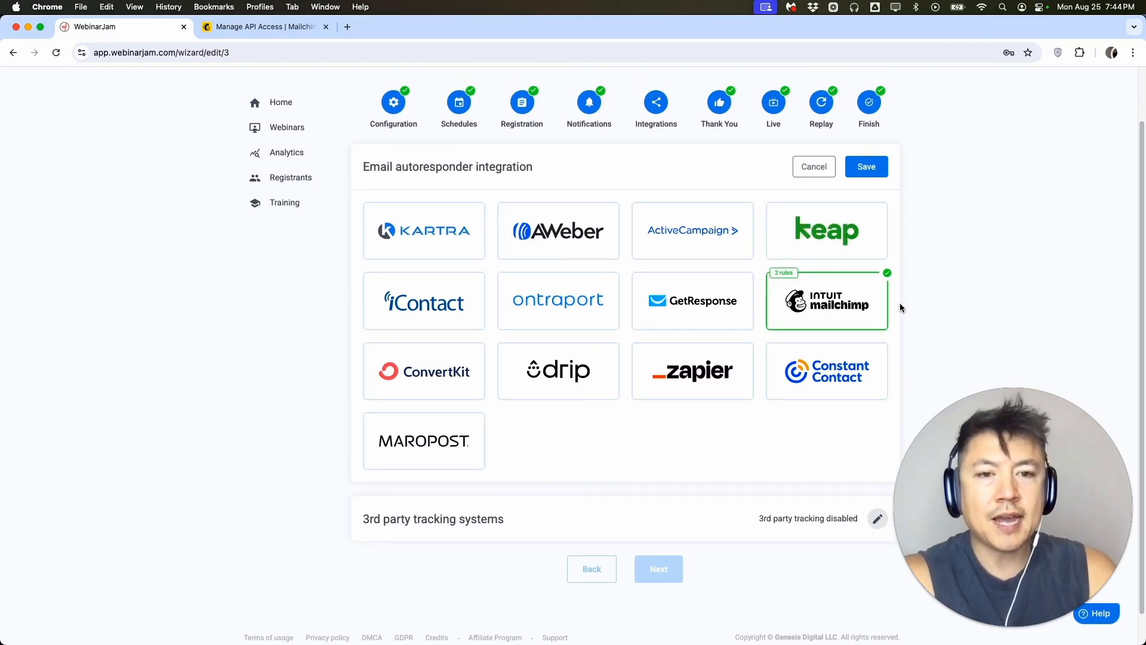